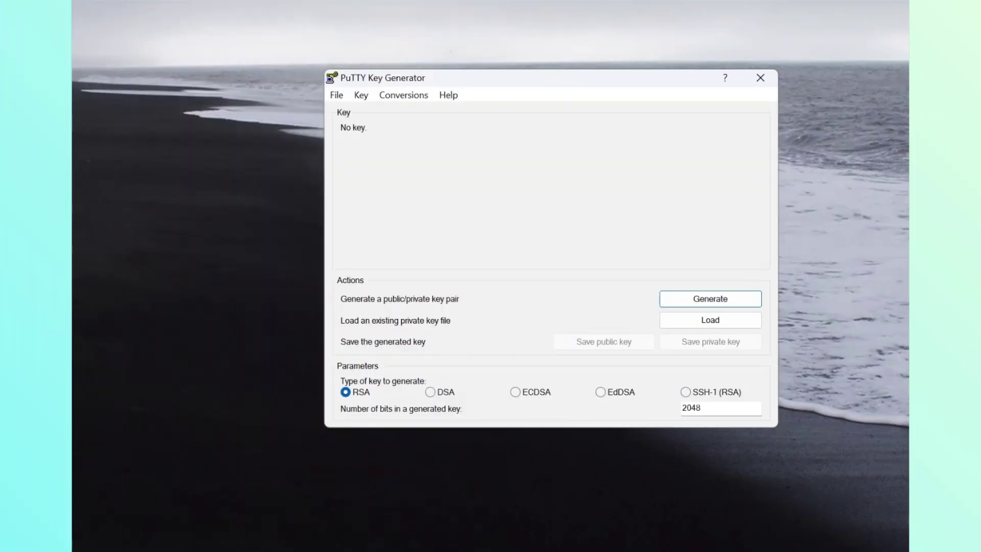
Step: Generate a passphrase-protected 2048-bit RSA key, save the private key, and select the public key text
{"action": "left_click", "coordinate": [715, 303]}
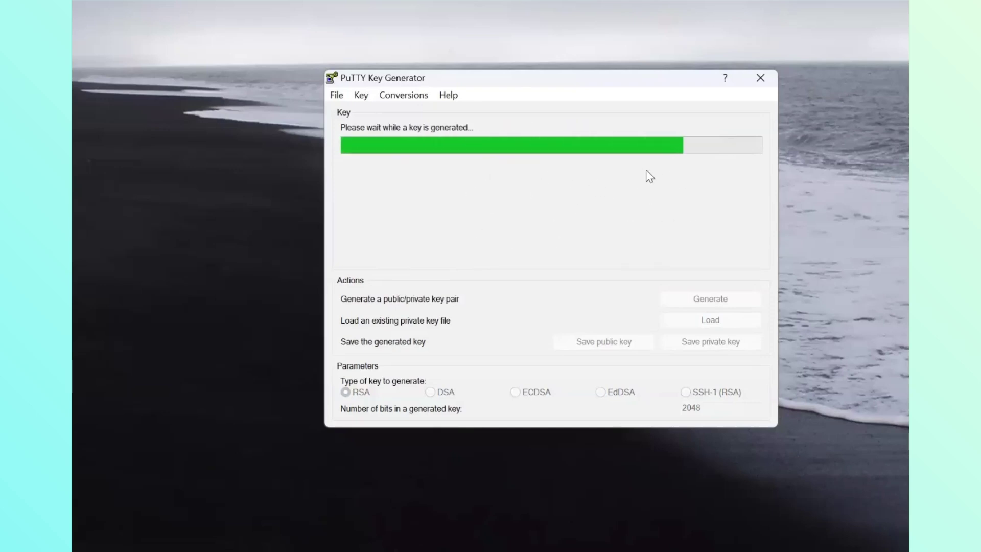
{"action": "left_click", "coordinate": [547, 238]}
{"action": "type", "text": "••••"}
{"action": "key", "text": "Tab"}
{"action": "type", "text": "••••"}
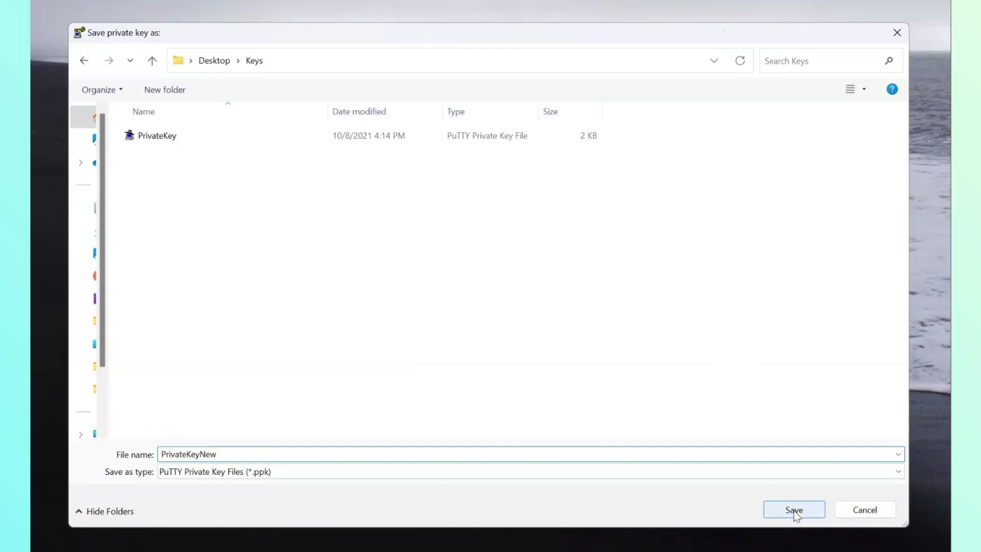
{"action": "left_click", "coordinate": [792, 510]}
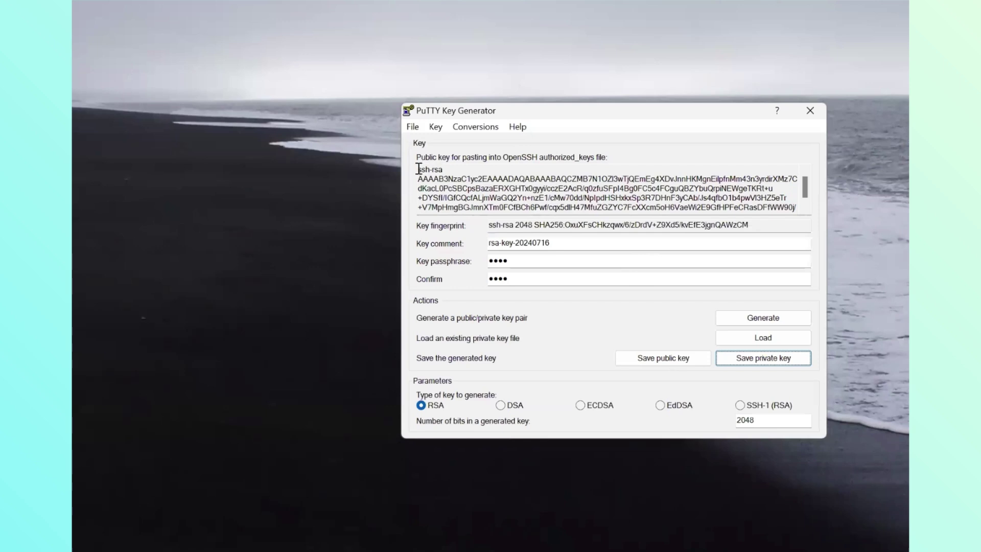
{"action": "left_click_drag", "start_coordinate": [419, 169], "coordinate": [808, 272]}
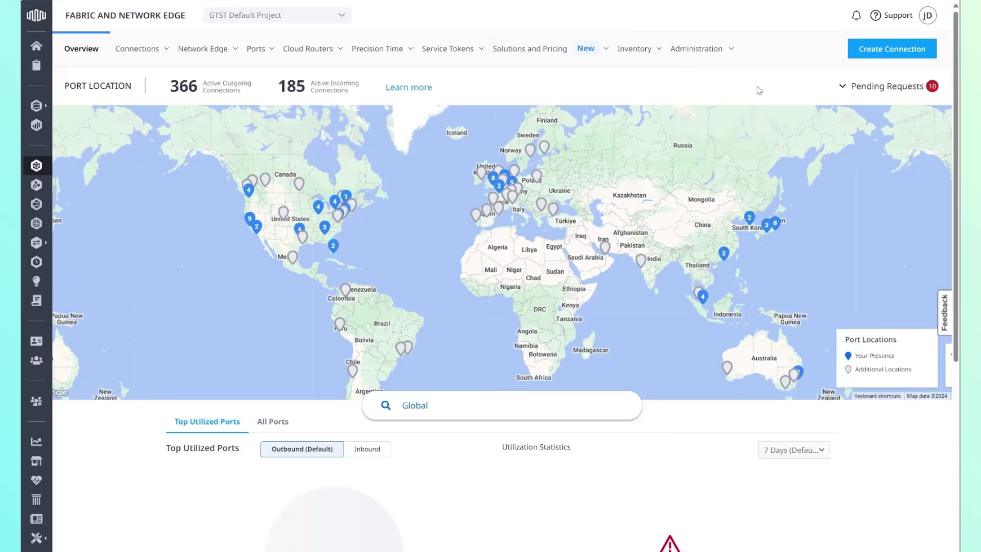
Step: Start a new virtual device as a single Cisco Catalyst 8000V in Autonomous Mode
{"action": "mouse_move", "coordinate": [228, 62]}
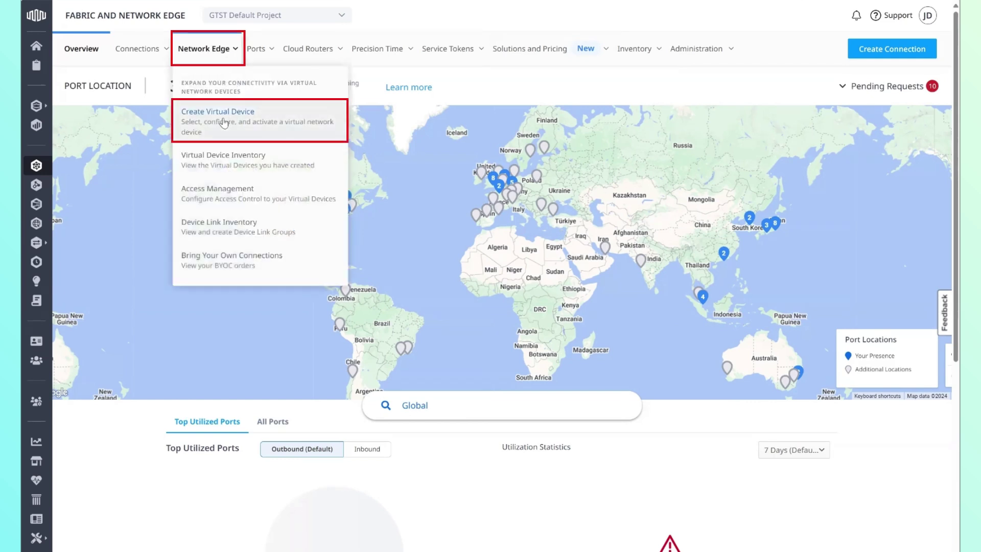
{"action": "left_click", "coordinate": [223, 122]}
{"action": "scroll", "coordinate": [546, 205], "scroll_direction": "down", "scroll_amount": 10}
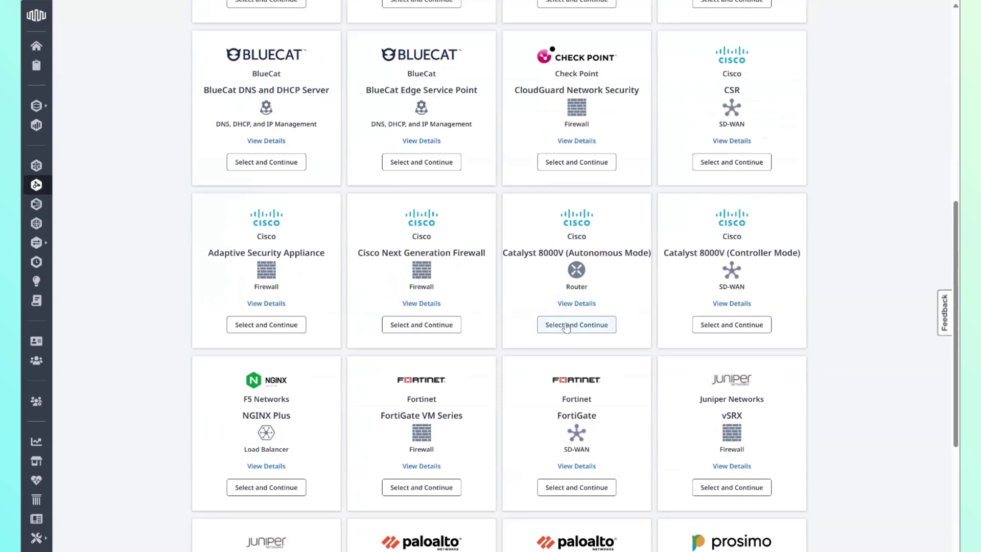
{"action": "left_click", "coordinate": [565, 326]}
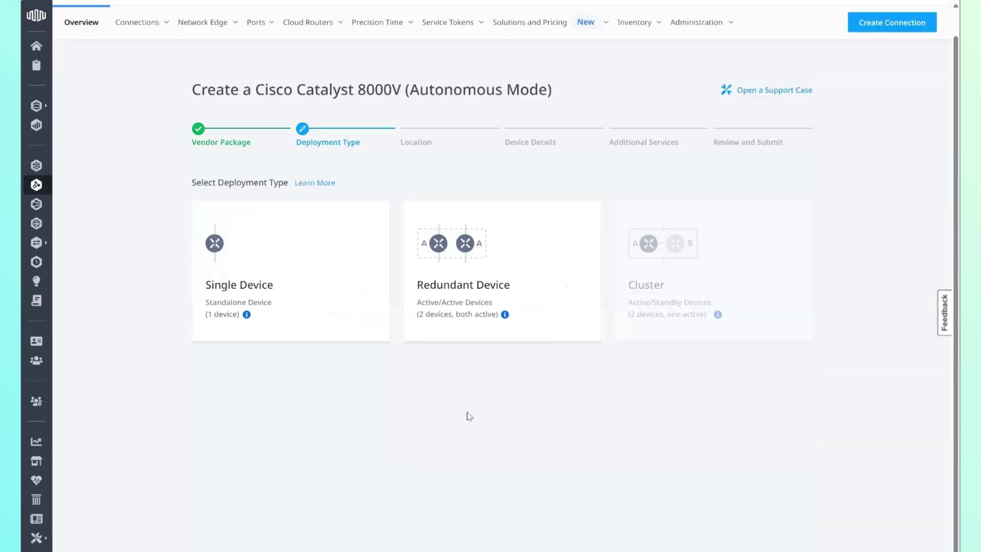
{"action": "left_click", "coordinate": [301, 319]}
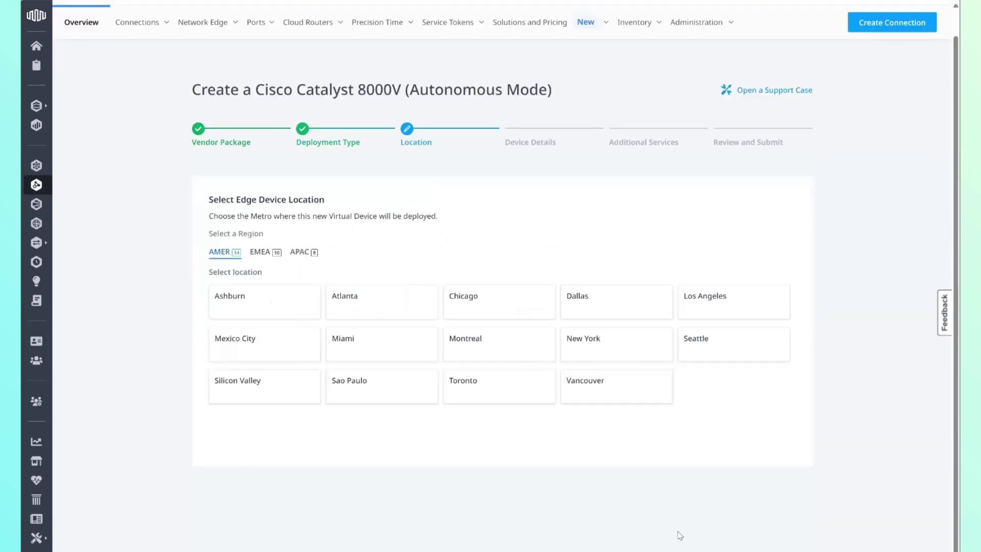
Step: Place it in Ashburn with a billing account and continue to Device Details
{"action": "left_click", "coordinate": [227, 297]}
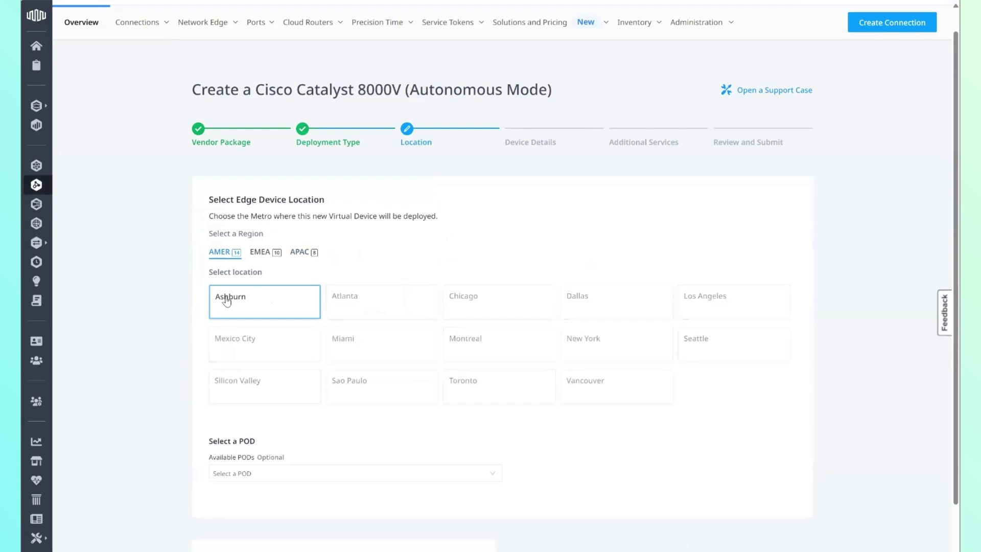
{"action": "scroll", "coordinate": [201, 384], "scroll_direction": "down", "scroll_amount": 1}
{"action": "scroll", "coordinate": [201, 383], "scroll_direction": "down", "scroll_amount": 1}
{"action": "left_click", "coordinate": [241, 516]}
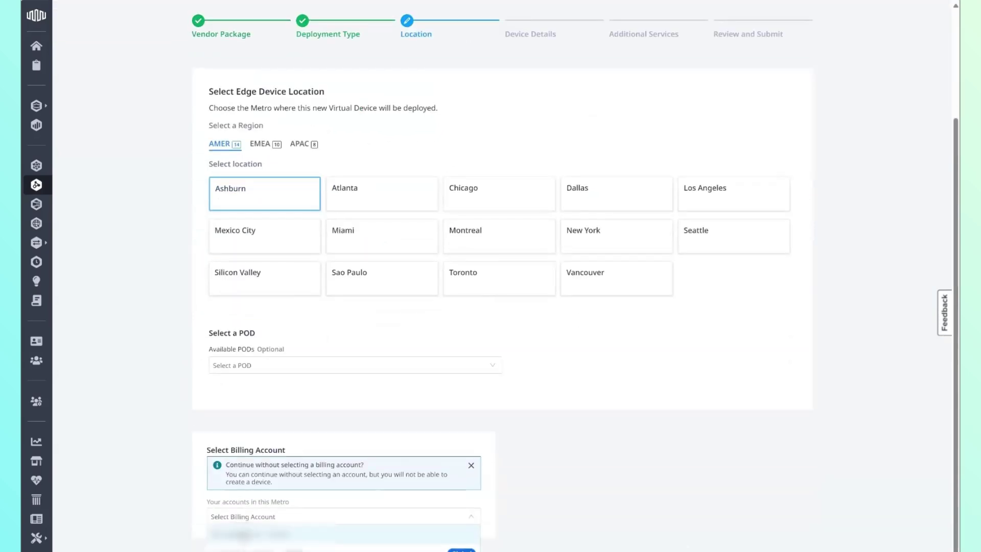
{"action": "left_click", "coordinate": [250, 534]}
{"action": "scroll", "coordinate": [488, 468], "scroll_direction": "down", "scroll_amount": 2}
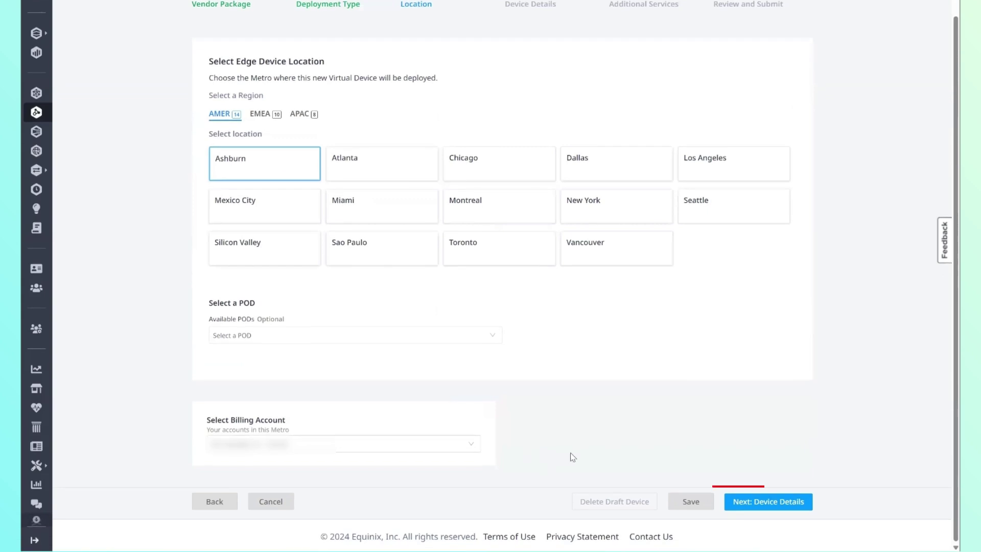
{"action": "left_click", "coordinate": [741, 503]}
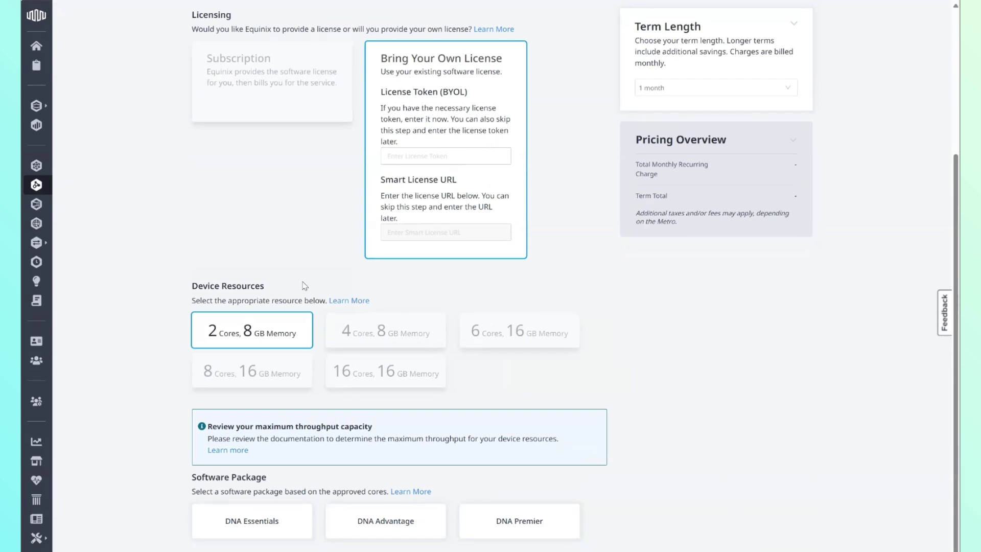
Step: Choose DNA Essentials, bandwidth Tier 0 and software version 17.09.04a for the device
{"action": "left_click", "coordinate": [274, 526]}
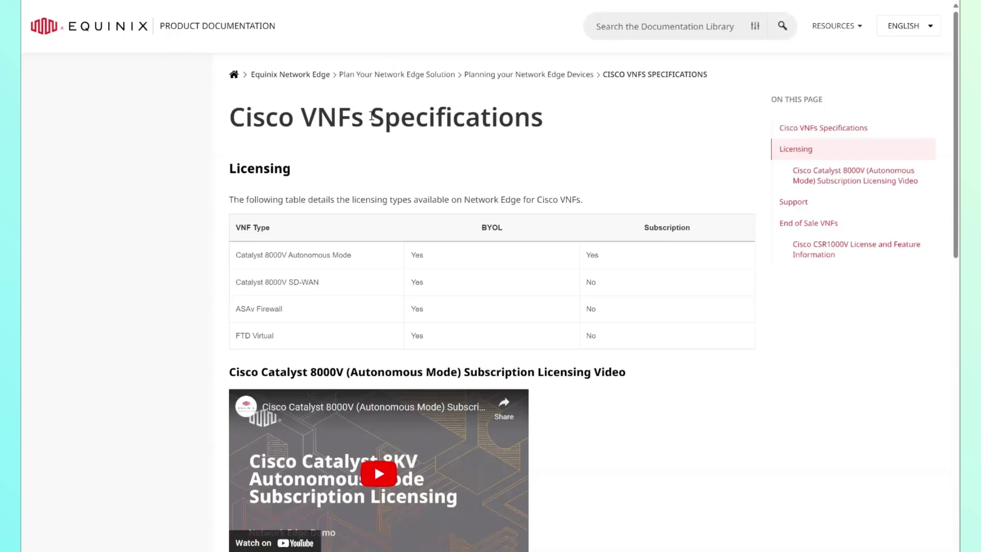
{"action": "scroll", "coordinate": [372, 115], "scroll_direction": "down", "scroll_amount": 5}
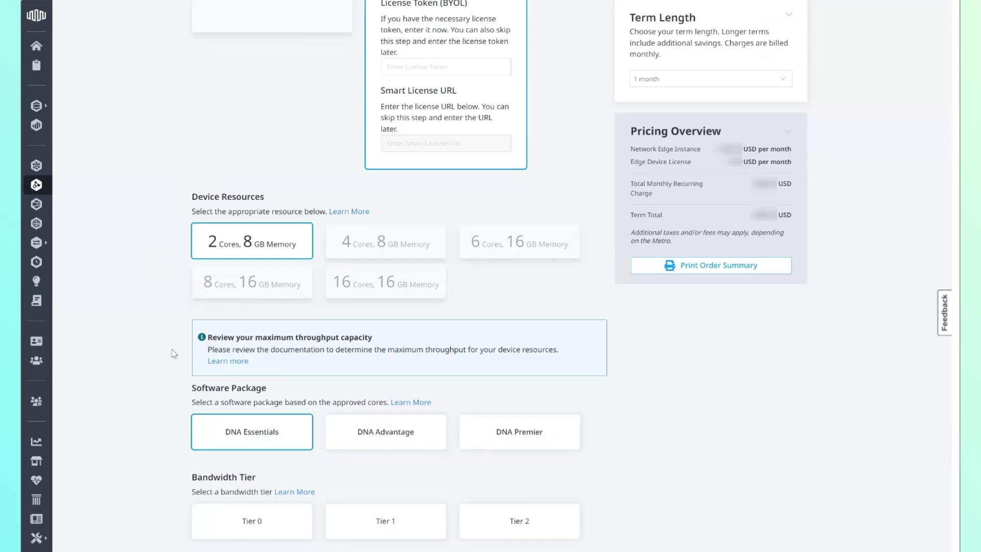
{"action": "left_click", "coordinate": [270, 519]}
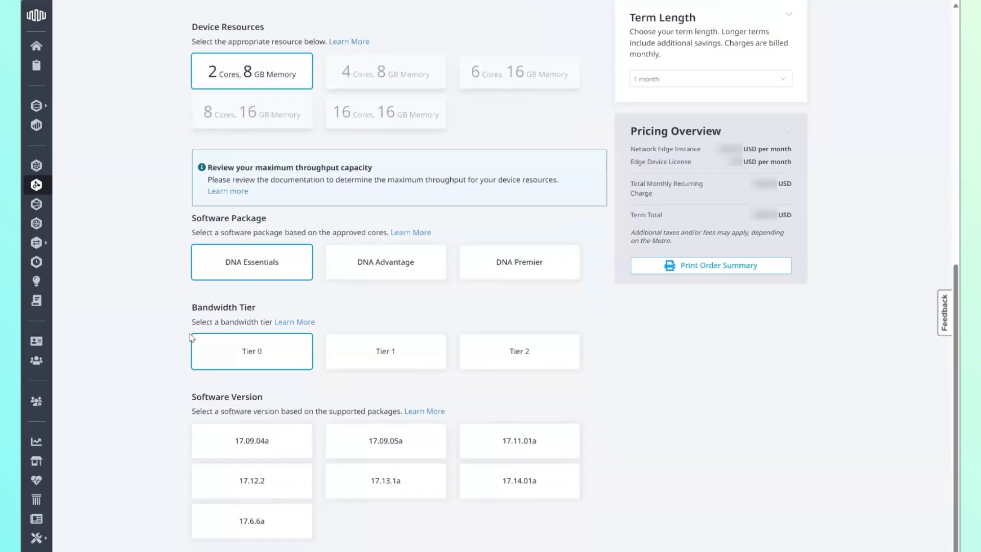
{"action": "left_click", "coordinate": [253, 442]}
Step: Name the device JoeyDemo and set its host name prefix to JoeyDemo
{"action": "scroll", "coordinate": [254, 442], "scroll_direction": "down", "scroll_amount": 7}
{"action": "left_click", "coordinate": [215, 73]}
{"action": "type", "text": "Joe"}
{"action": "type", "text": "yDemo"}
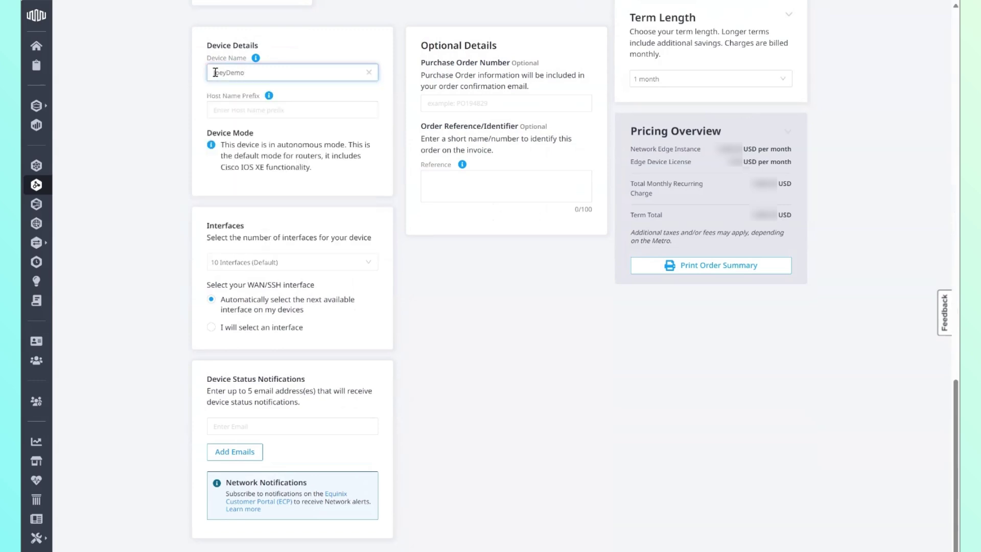
{"action": "left_click", "coordinate": [250, 110]}
{"action": "type", "text": "JoeyDemo"}
Step: Add the suggested e-mail address for device status notifications
{"action": "scroll", "coordinate": [290, 245], "scroll_direction": "down", "scroll_amount": 3}
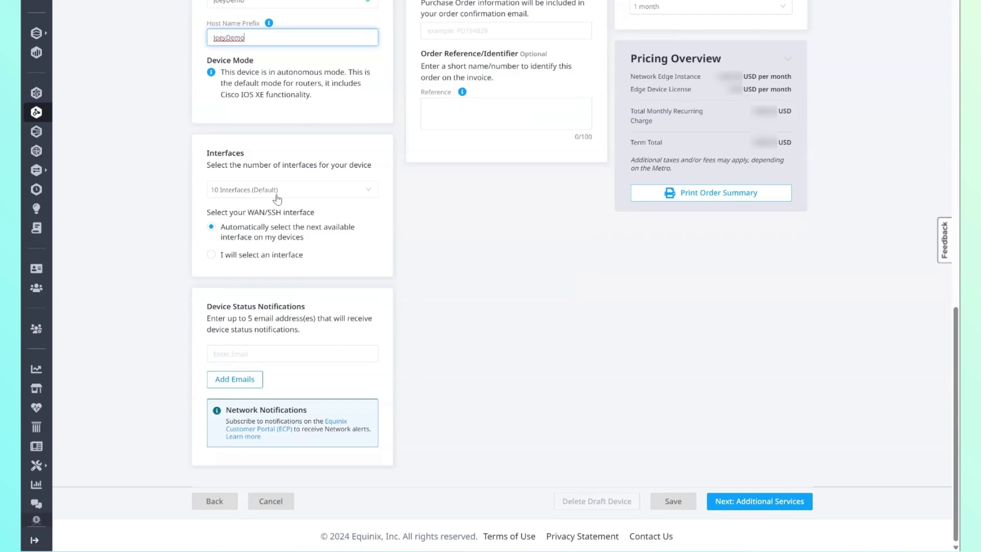
{"action": "left_click", "coordinate": [290, 350]}
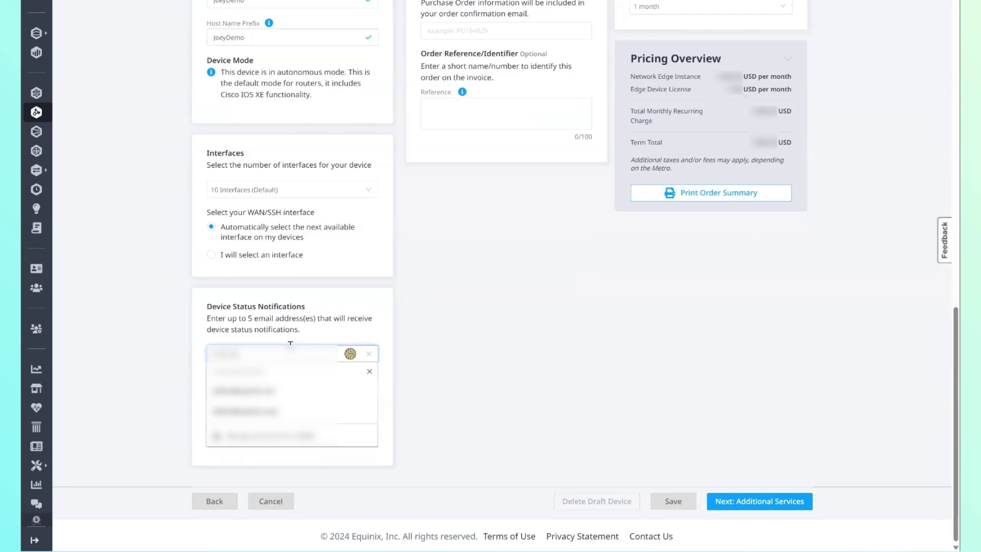
{"action": "left_click", "coordinate": [414, 337]}
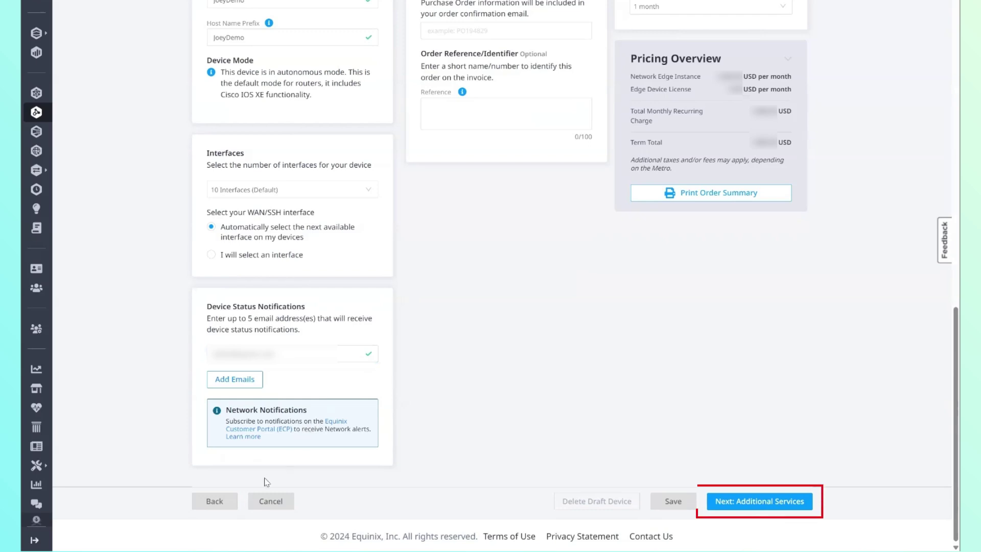
Step: On Additional Services, set access username JoeyDemo and enable SSH with an RSA public key
{"action": "left_click", "coordinate": [743, 501]}
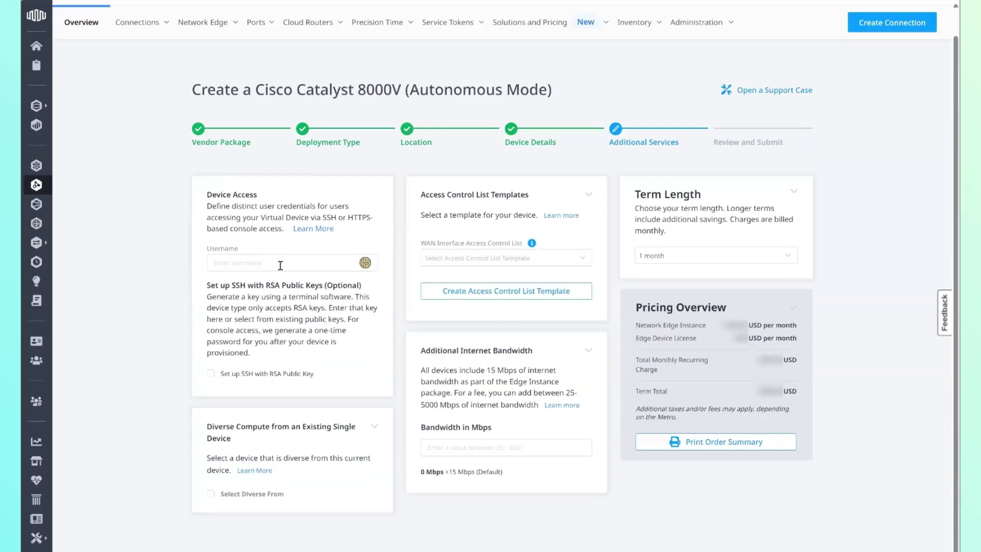
{"action": "left_click", "coordinate": [280, 263]}
{"action": "type", "text": "JoeyDemo"}
{"action": "left_click", "coordinate": [210, 373]}
{"action": "scroll", "coordinate": [290, 357], "scroll_direction": "down", "scroll_amount": 2}
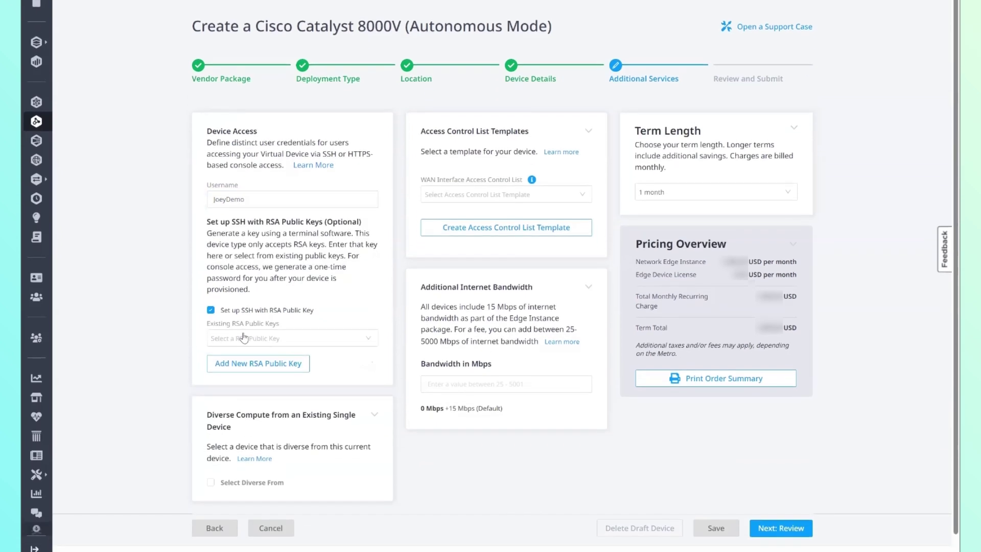
Step: Add a new RSA public key named JoeyKeyNew using the copied ssh-rsa key
{"action": "left_click", "coordinate": [290, 356]}
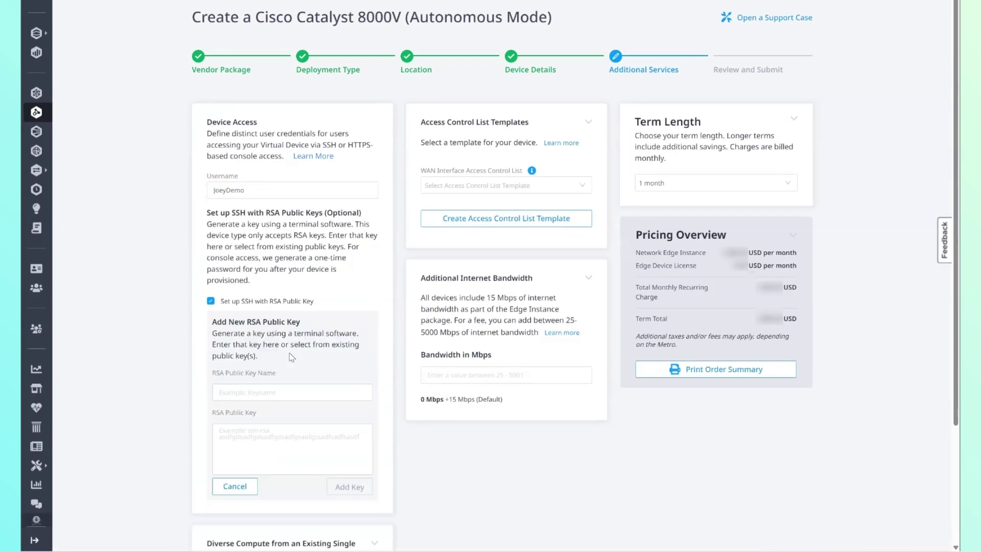
{"action": "left_click", "coordinate": [289, 394]}
{"action": "type", "text": "JoeyKey"}
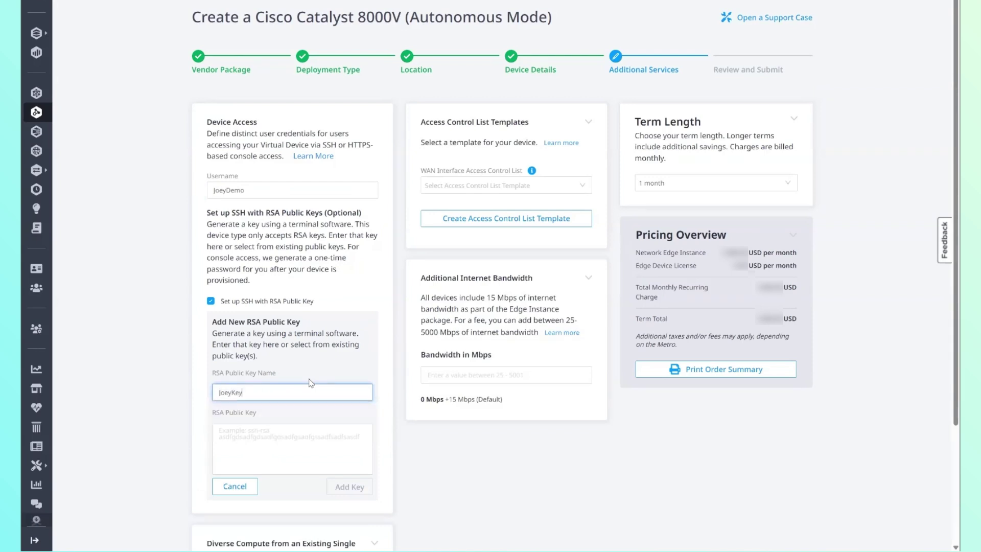
{"action": "type", "text": "New"}
{"action": "key", "text": "Tab"}
{"action": "key", "text": "ctrl+v"}
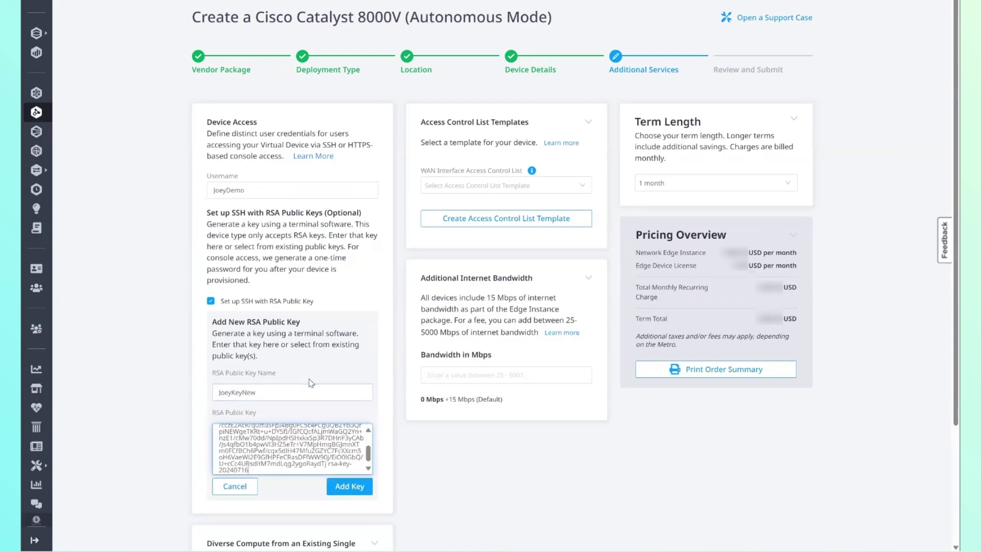
{"action": "left_click", "coordinate": [342, 488]}
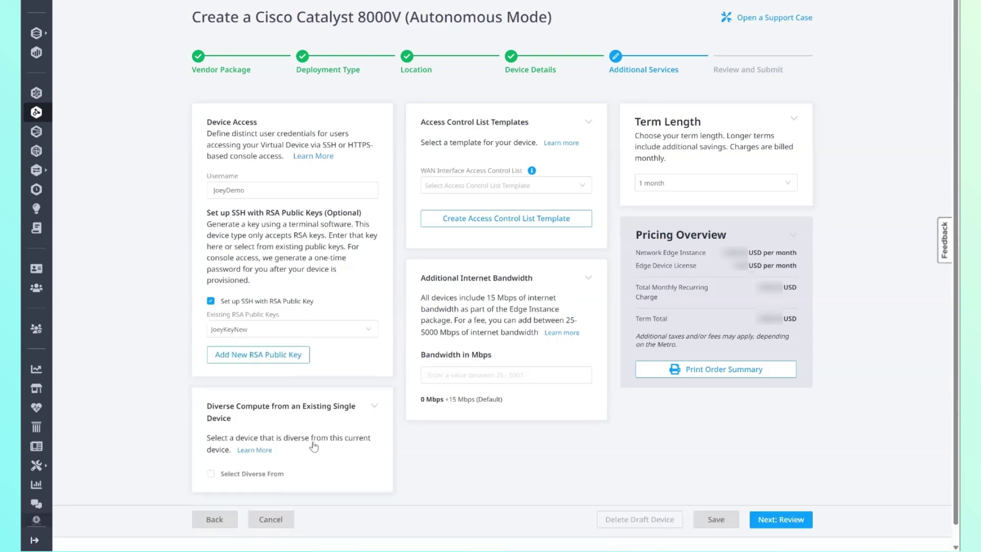
Step: Make the device diverse from an existing virtual device and begin a new ACL template
{"action": "left_click", "coordinate": [252, 474]}
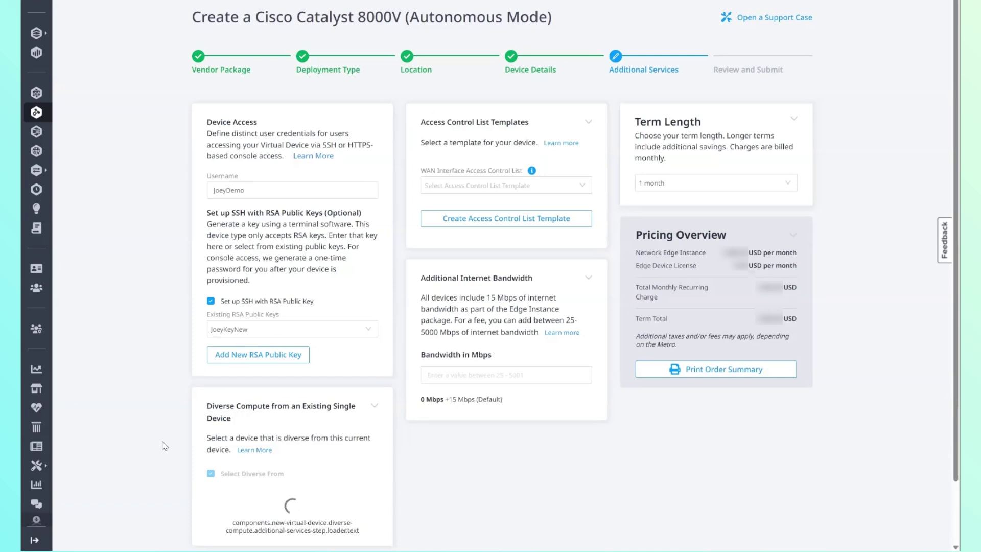
{"action": "scroll", "coordinate": [164, 446], "scroll_direction": "down", "scroll_amount": 2}
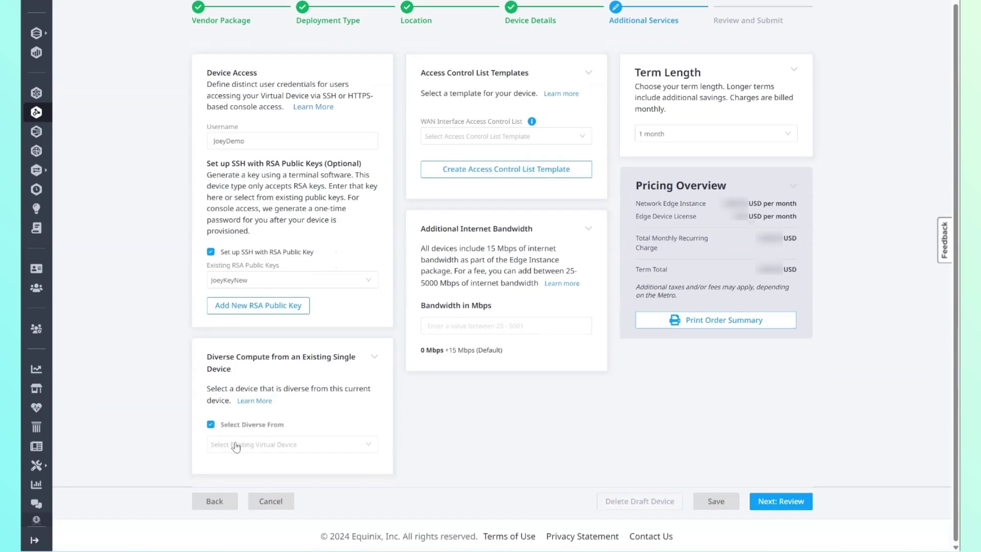
{"action": "left_click", "coordinate": [236, 446]}
{"action": "left_click", "coordinate": [317, 391]}
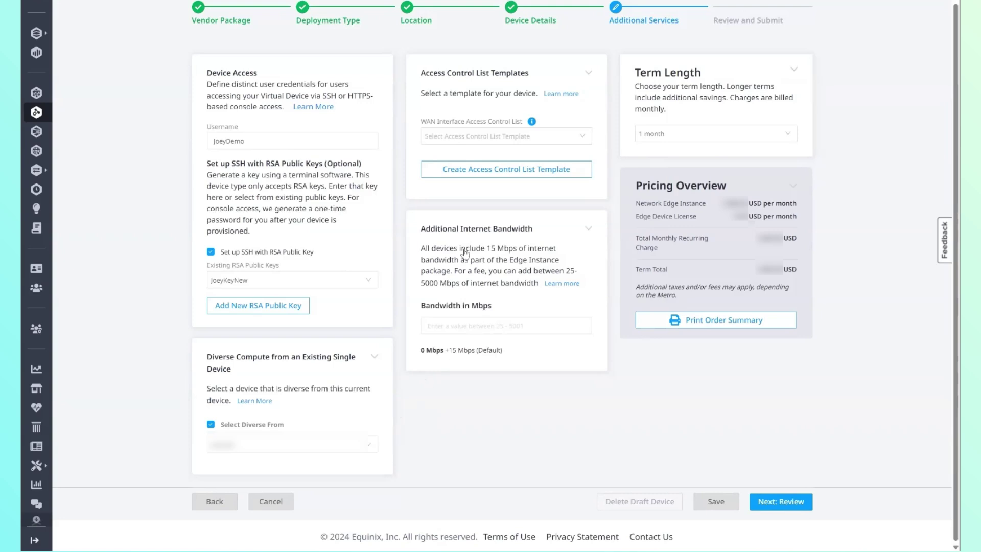
{"action": "left_click", "coordinate": [503, 173]}
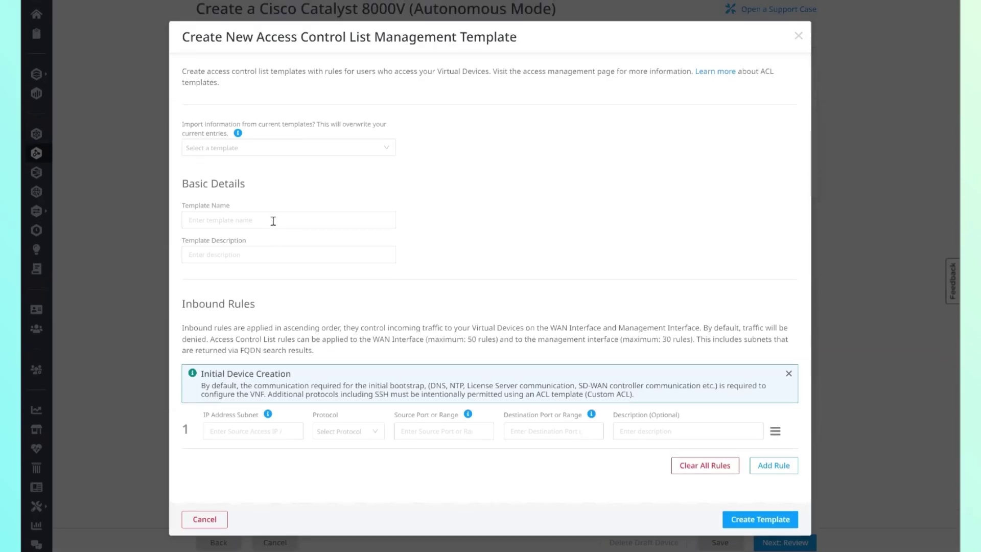
Step: Name the ACL template JoeyACLNew with description NewACL, then move to the rule's IP subnet
{"action": "left_click", "coordinate": [272, 221]}
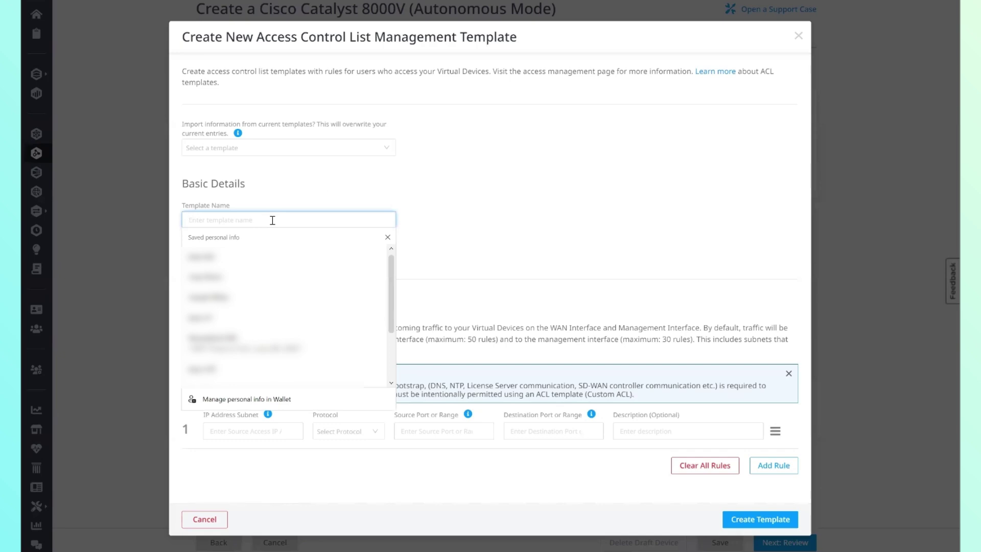
{"action": "type", "text": "JoeyAC"}
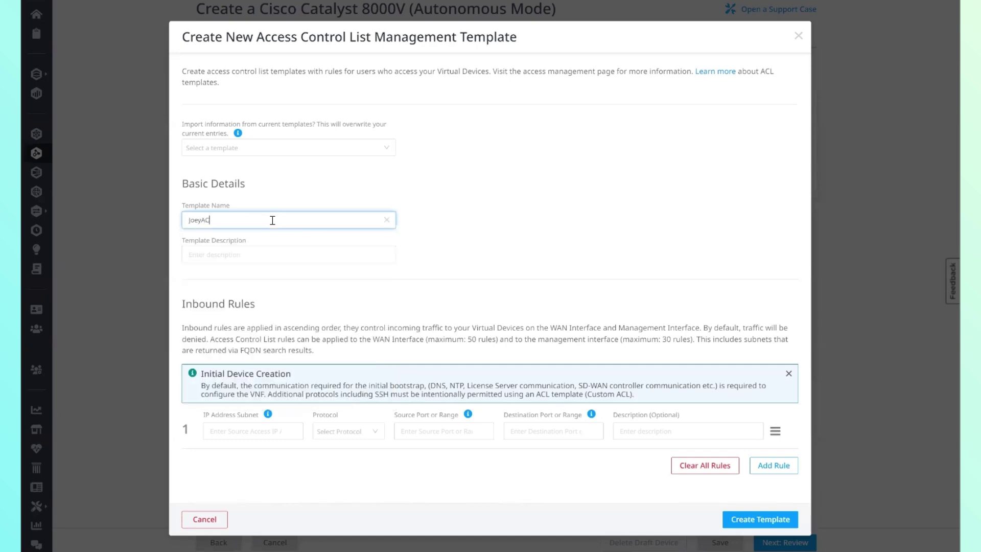
{"action": "type", "text": "LNew"}
{"action": "key", "text": "Tab"}
{"action": "type", "text": "New"}
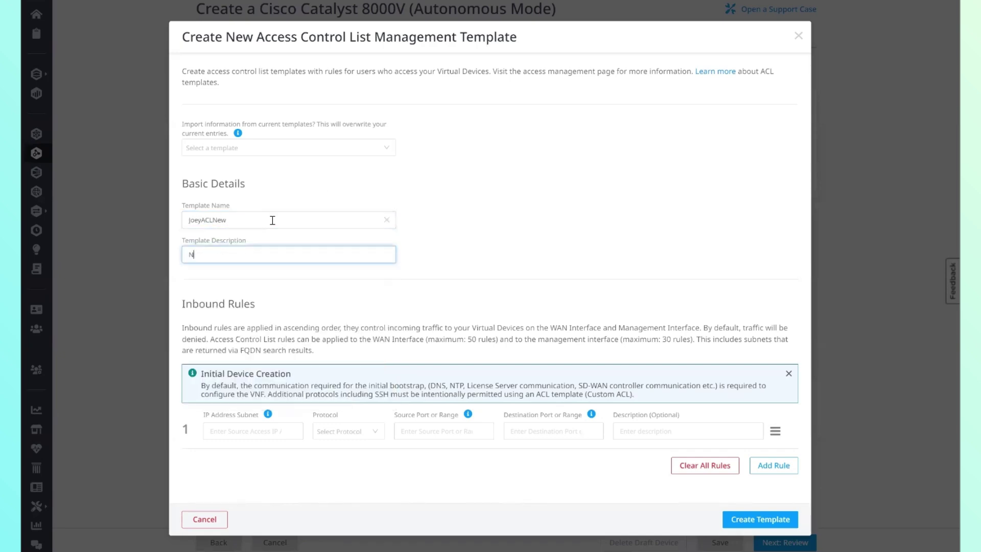
{"action": "type", "text": "ACL"}
{"action": "left_click", "coordinate": [282, 432]}
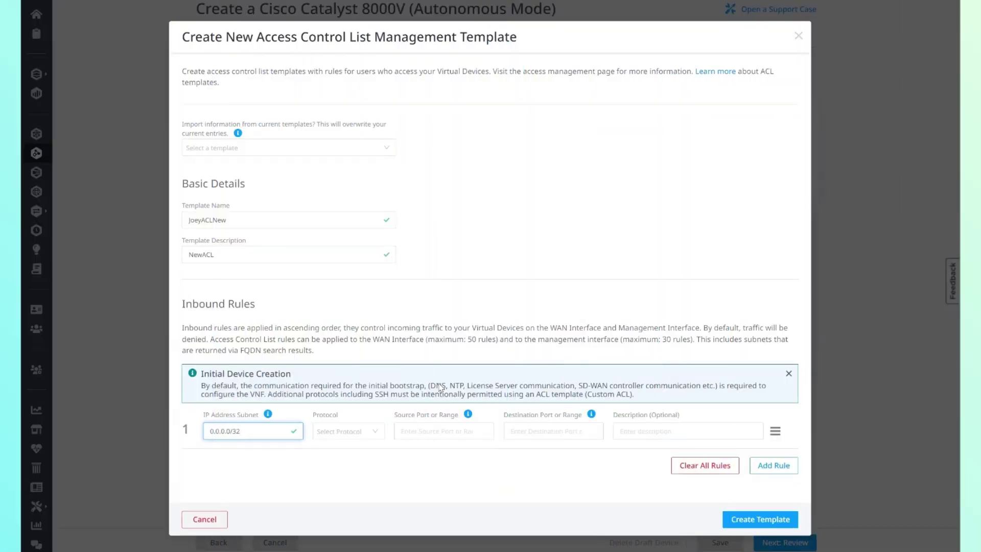
Step: Create the JoeyACLNew template with its first rule on subnet 0.0.0.0/32
{"action": "left_click", "coordinate": [440, 387]}
{"action": "left_click", "coordinate": [766, 521]}
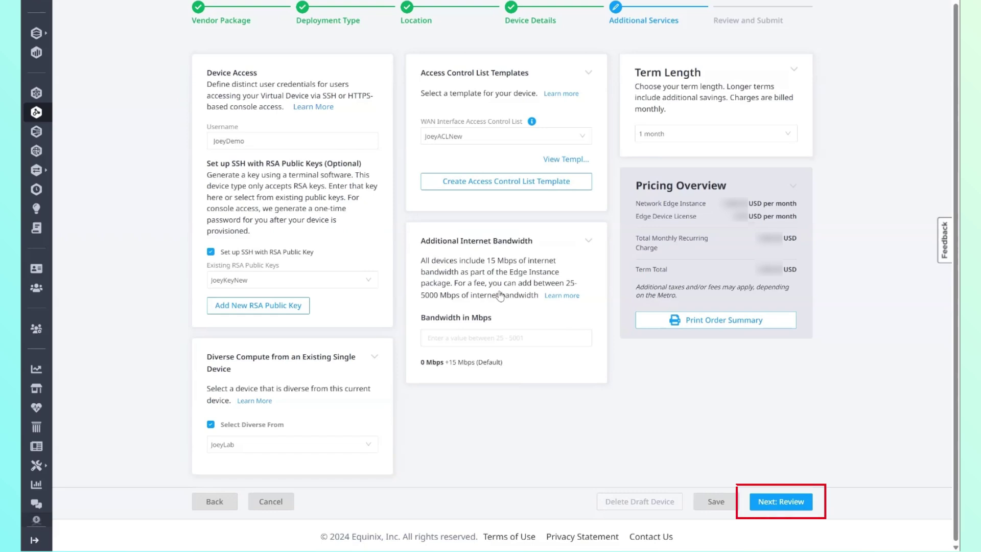
Step: Review the JoeyDemo order, accept the order terms, and submit it
{"action": "left_click", "coordinate": [772, 506]}
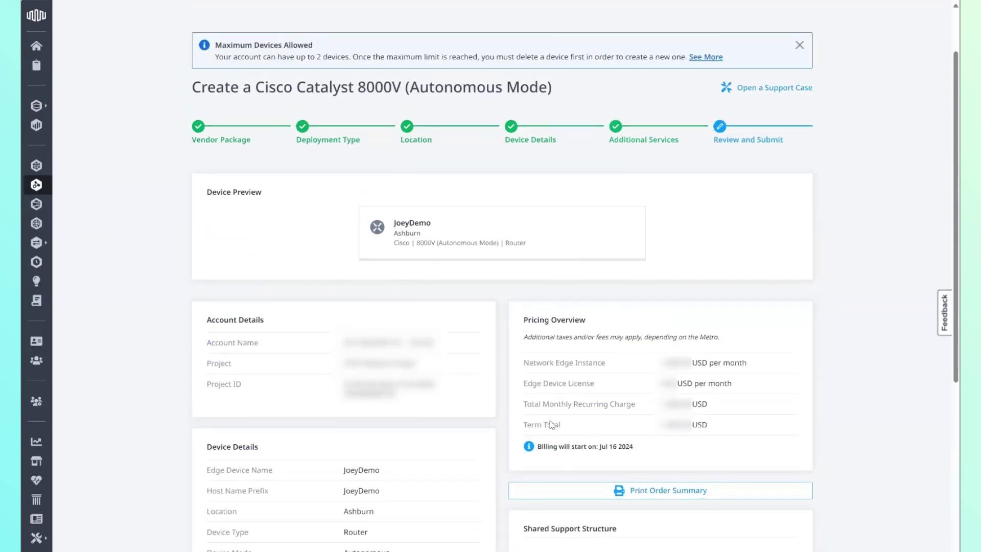
{"action": "scroll", "coordinate": [552, 425], "scroll_direction": "down", "scroll_amount": 5}
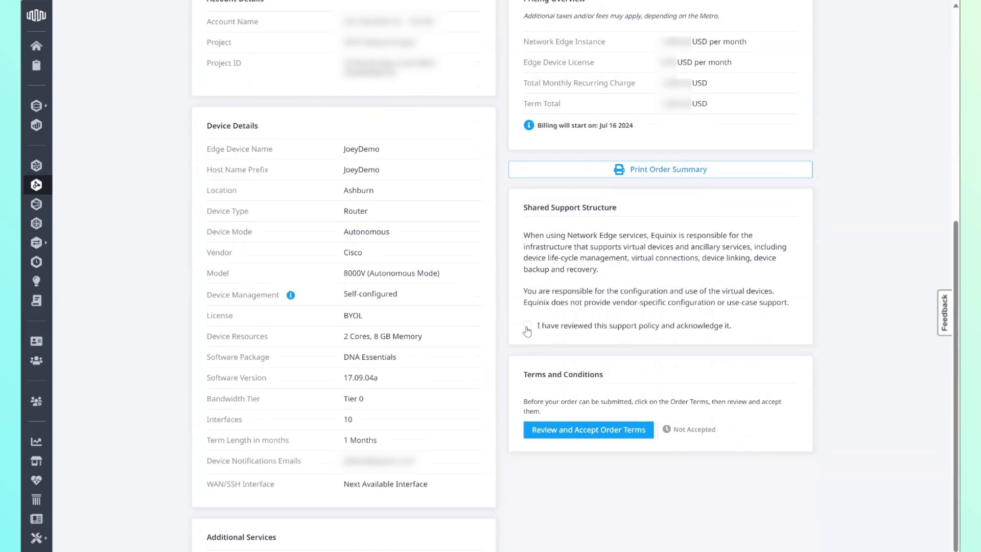
{"action": "left_click", "coordinate": [558, 431]}
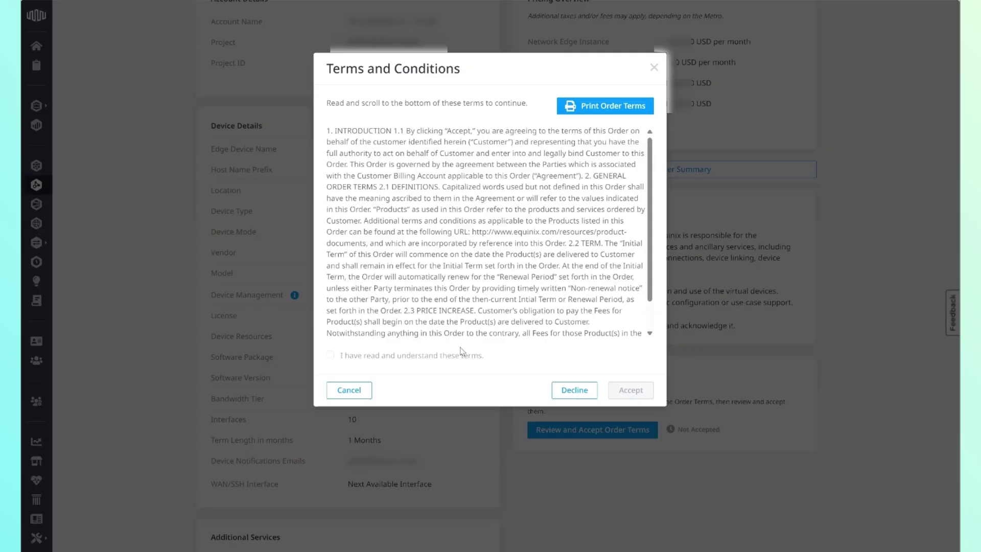
{"action": "scroll", "coordinate": [562, 284], "scroll_direction": "down", "scroll_amount": 2}
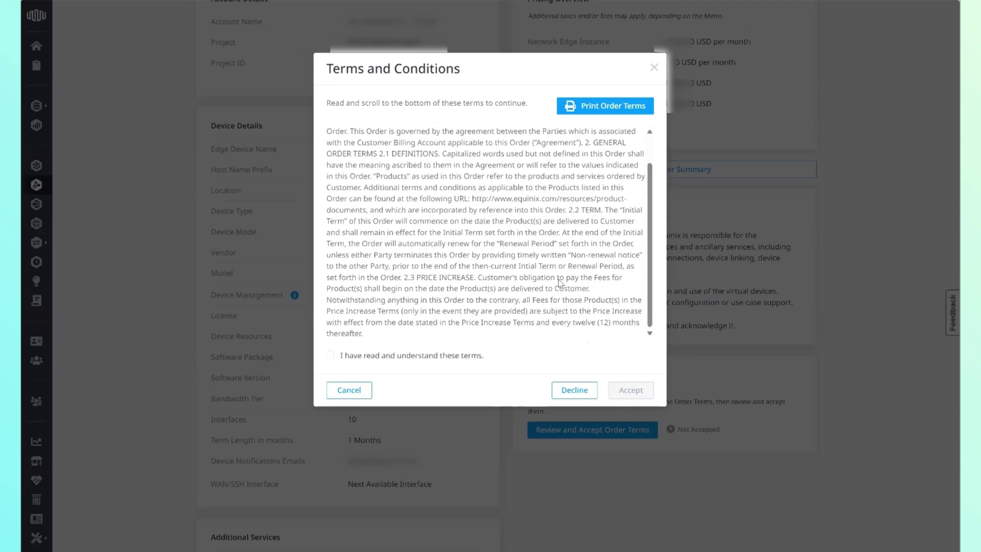
{"action": "left_click", "coordinate": [423, 359]}
{"action": "left_click", "coordinate": [624, 394]}
{"action": "scroll", "coordinate": [625, 393], "scroll_direction": "down", "scroll_amount": 3}
{"action": "left_click", "coordinate": [742, 504]}
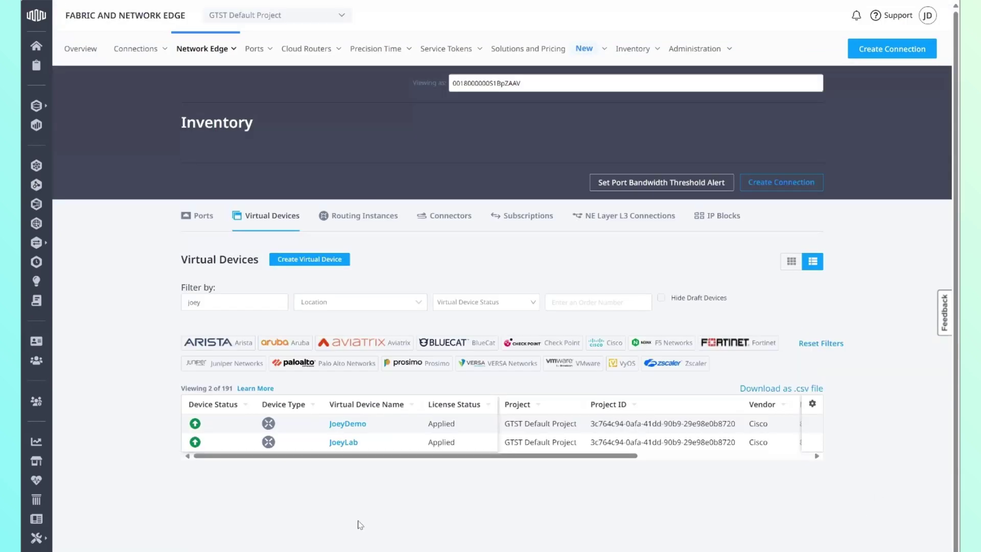
Step: Open JoeyDemo's device details and copy its IP address 155.204.114.141
{"action": "left_click", "coordinate": [341, 424]}
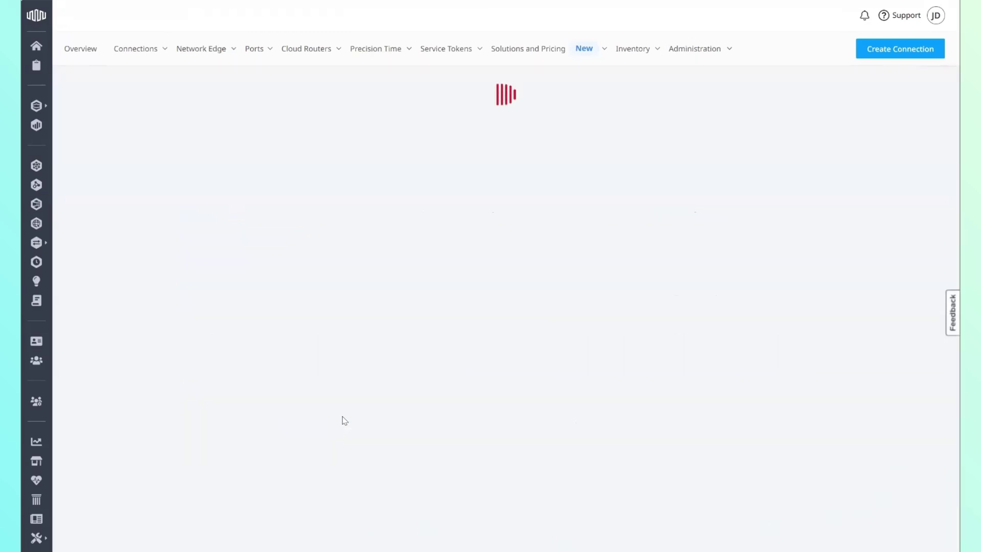
{"action": "scroll", "coordinate": [350, 396], "scroll_direction": "down", "scroll_amount": 12}
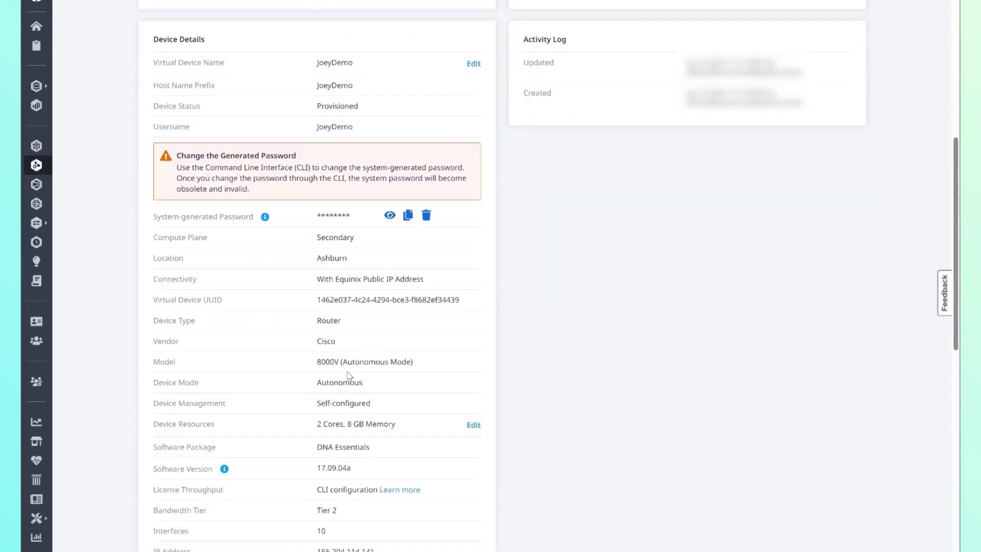
{"action": "scroll", "coordinate": [349, 323], "scroll_direction": "down", "scroll_amount": 1}
{"action": "left_click_drag", "start_coordinate": [316, 286], "coordinate": [377, 287]}
{"action": "right_click", "coordinate": [376, 287]}
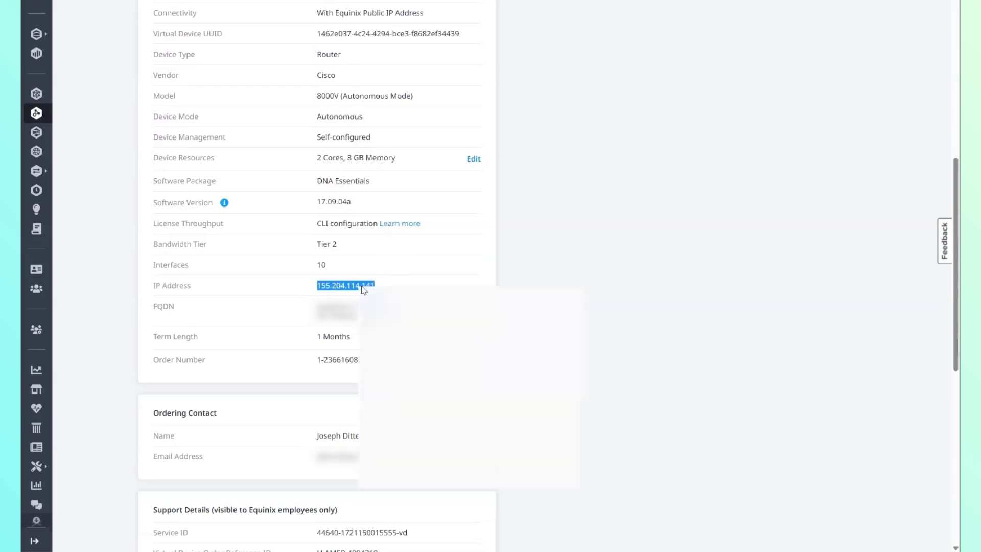
{"action": "left_click", "coordinate": [394, 299]}
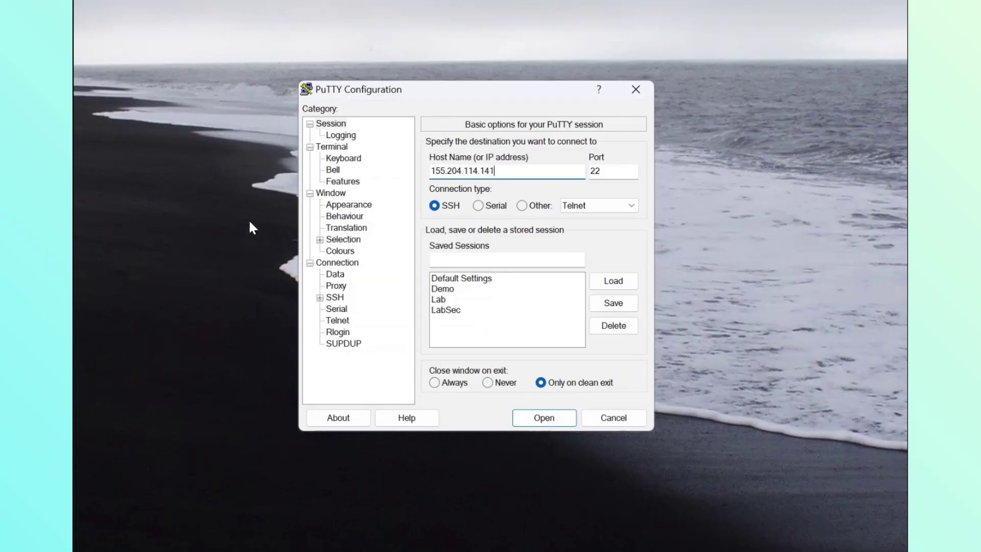
Step: In PuTTY, load private key PrivateKeyNew for SSH auth and save the session as Demonstration
{"action": "left_click", "coordinate": [320, 298]}
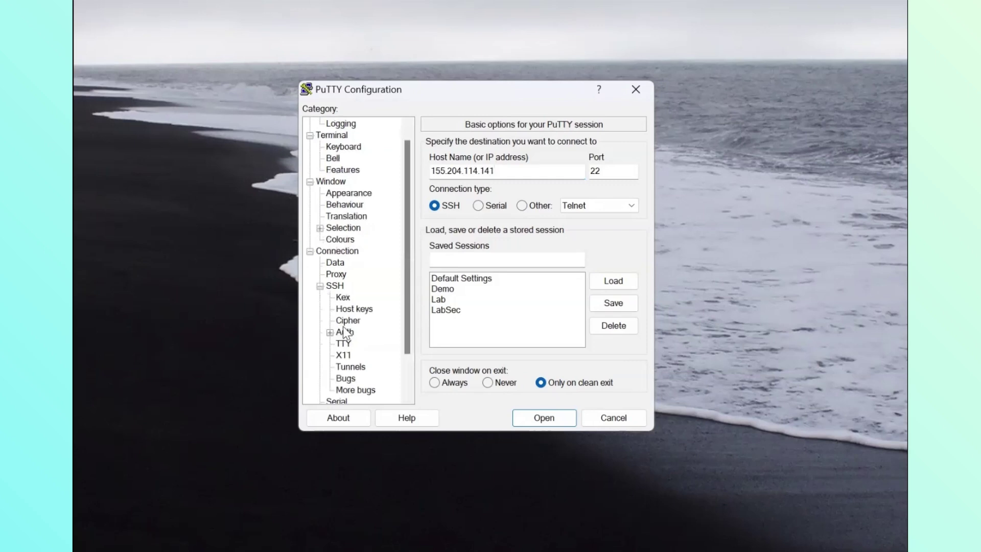
{"action": "scroll", "coordinate": [340, 312], "scroll_direction": "down", "scroll_amount": 1}
{"action": "left_click", "coordinate": [330, 298]}
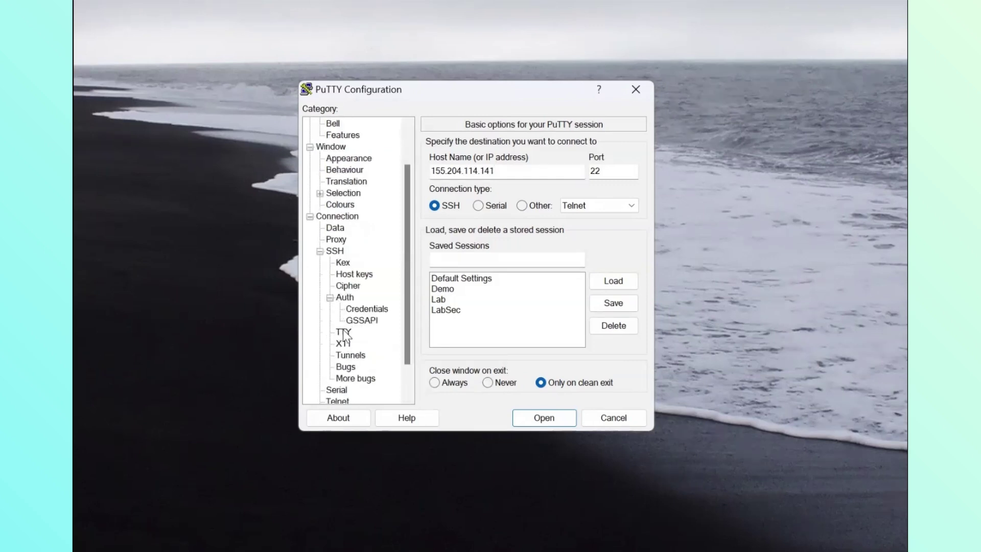
{"action": "left_click", "coordinate": [363, 310]}
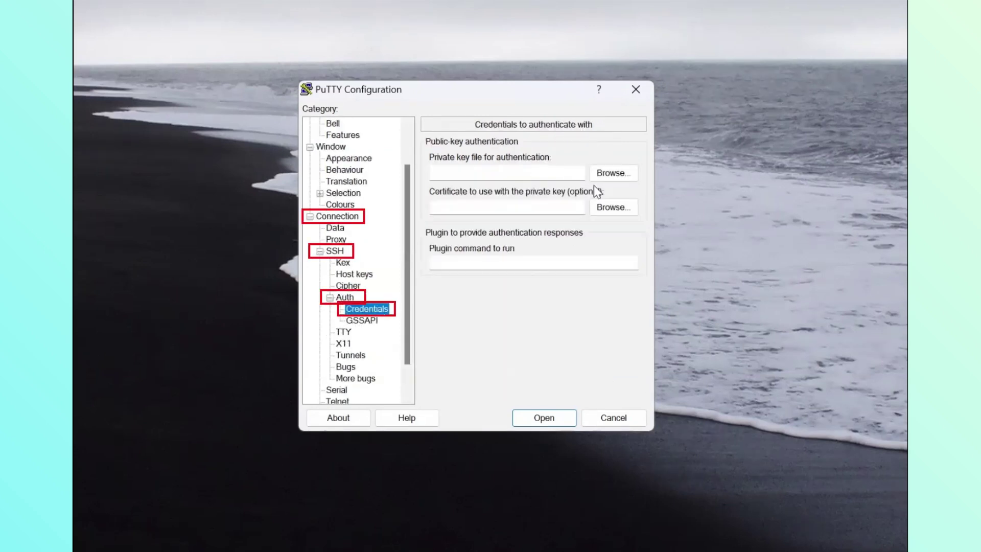
{"action": "left_click", "coordinate": [613, 174]}
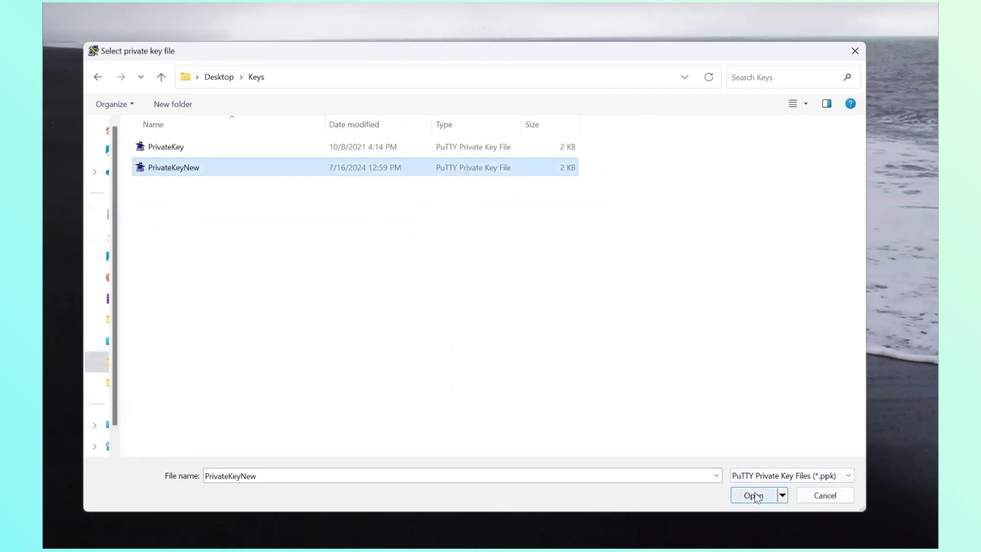
{"action": "left_click", "coordinate": [755, 492]}
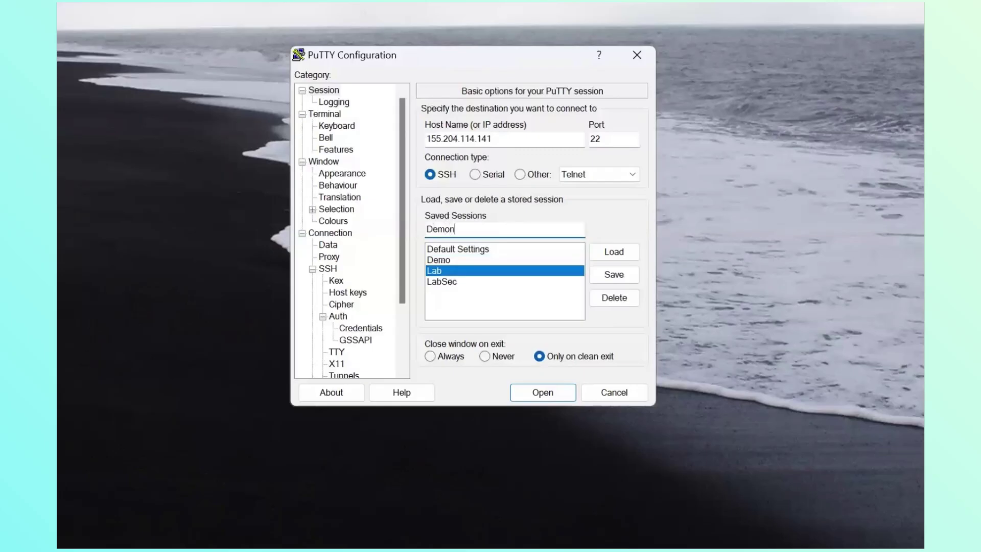
{"action": "type", "text": "tration"}
{"action": "left_click", "coordinate": [620, 274]}
{"action": "left_click", "coordinate": [466, 271]}
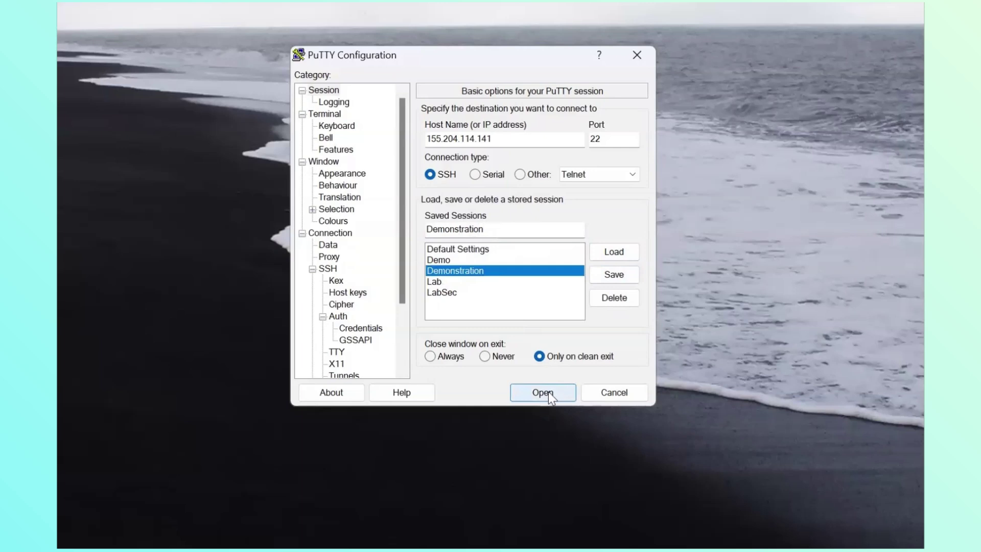
Step: Connect to the device, trust its host key, and log in as JoeyDemo with the key passphrase
{"action": "left_click", "coordinate": [542, 392]}
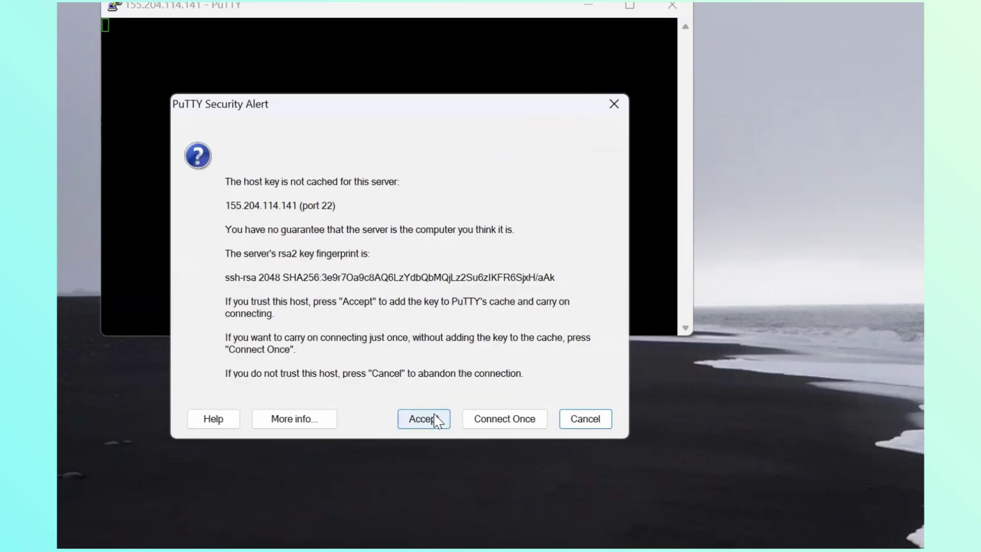
{"action": "left_click", "coordinate": [435, 421]}
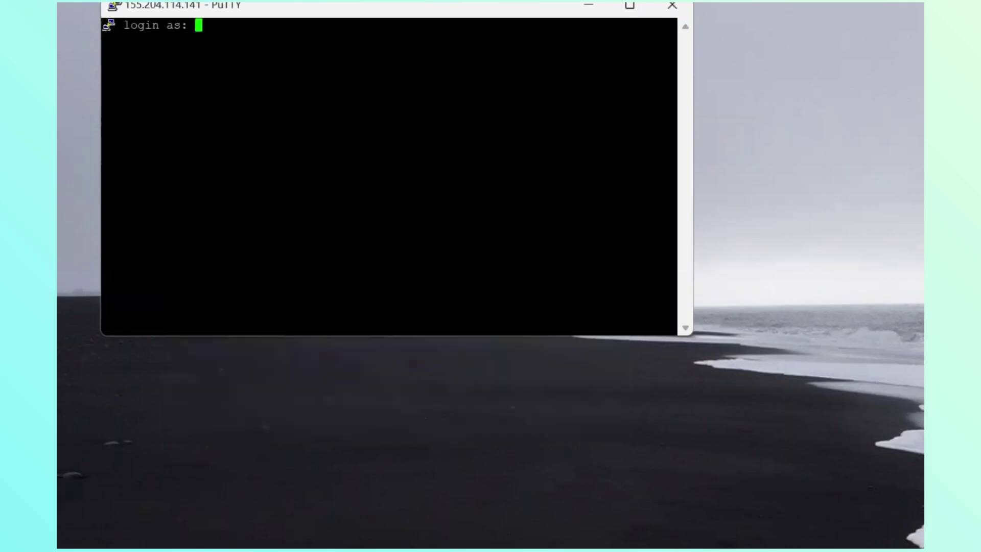
{"action": "type", "text": "JoeyDemo"}
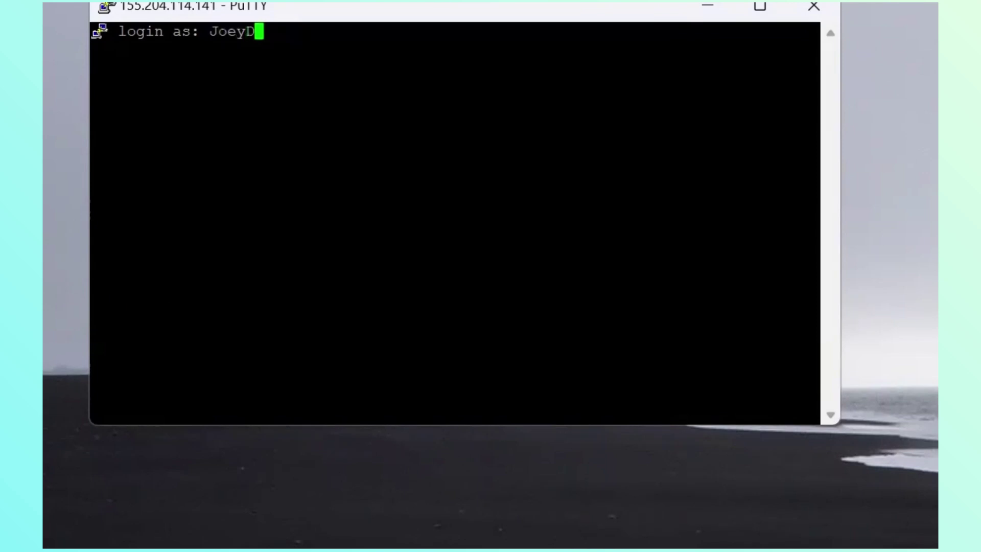
{"action": "key", "text": "Return"}
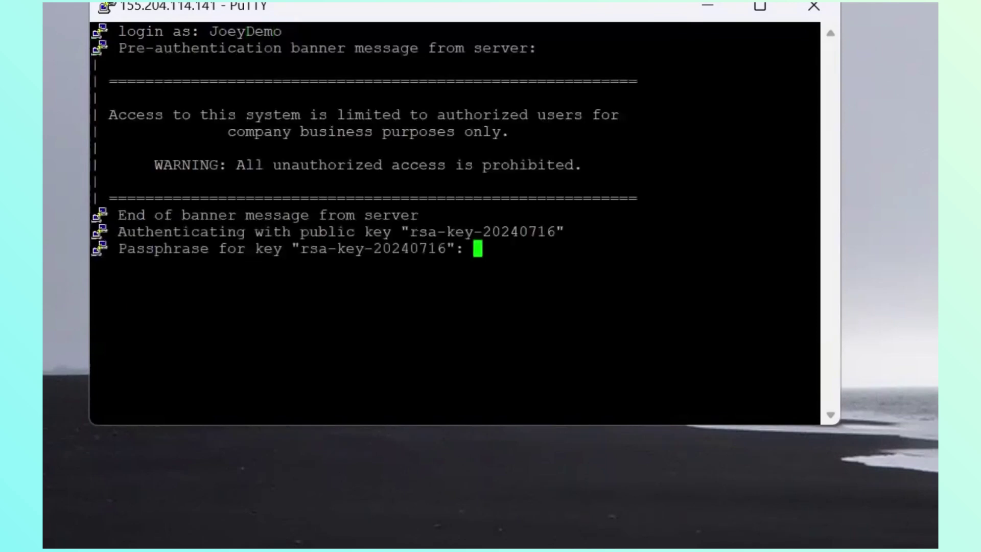
{"action": "key", "text": "Return"}
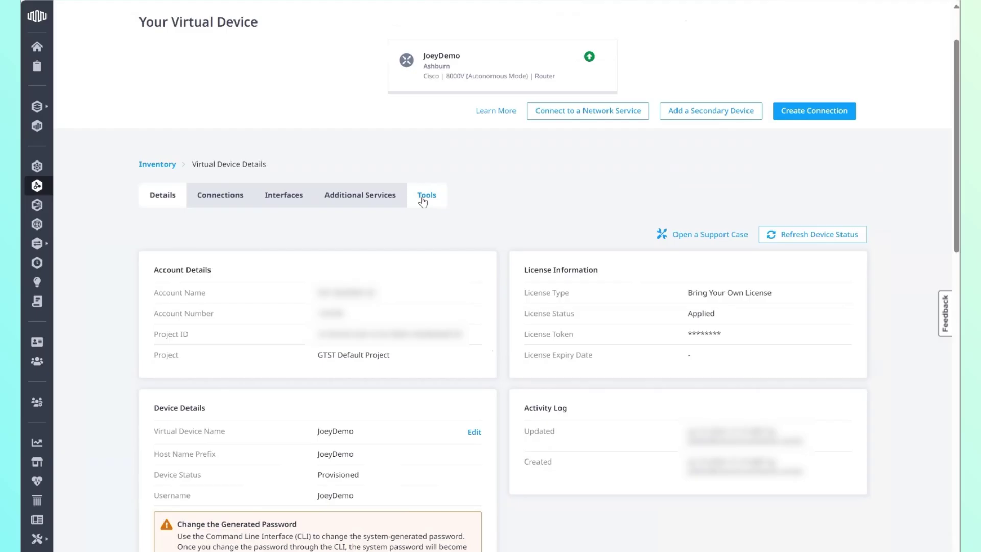
Step: Open a console session on JoeyDemo from its Tools tab and log in with the system-generated password
{"action": "left_click", "coordinate": [421, 200]}
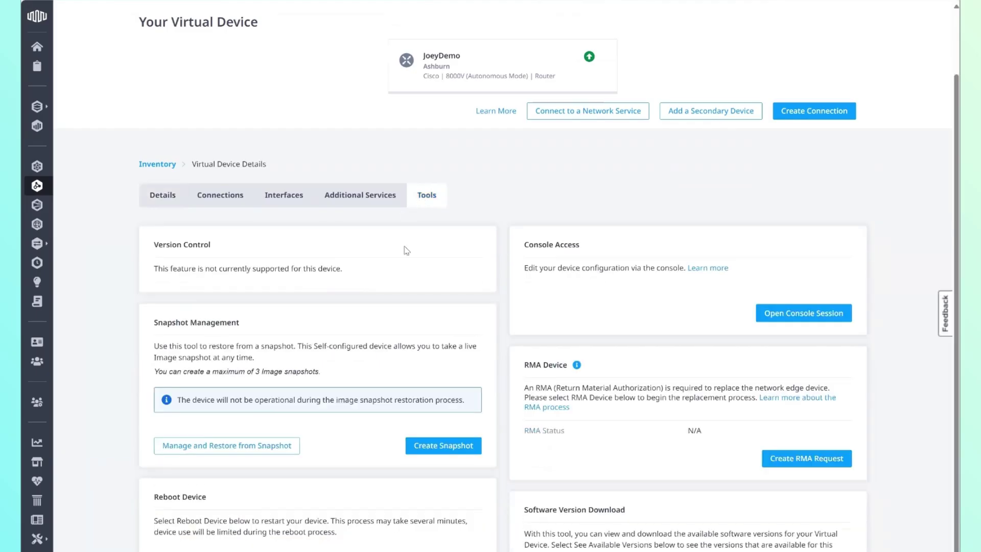
{"action": "left_click", "coordinate": [807, 314]}
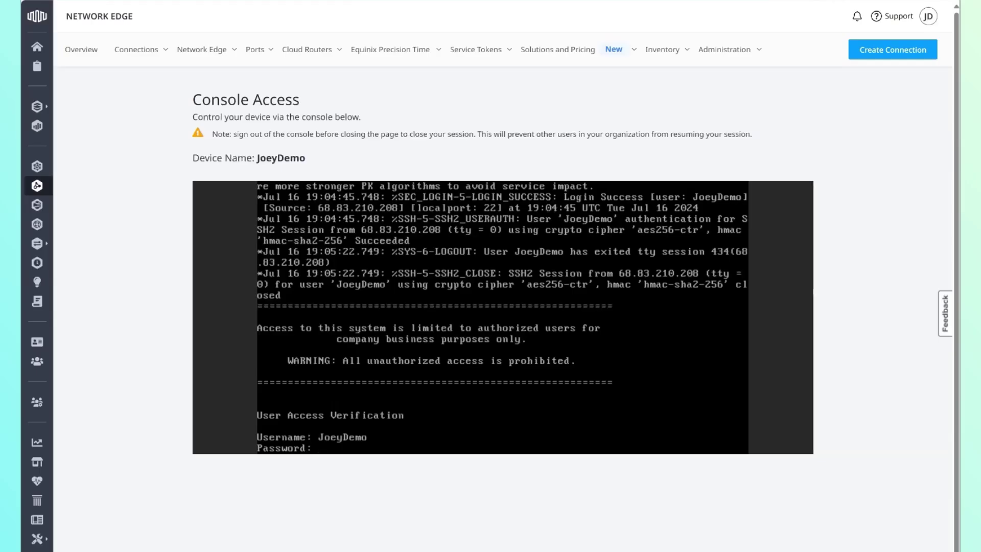
{"action": "key", "text": "Return"}
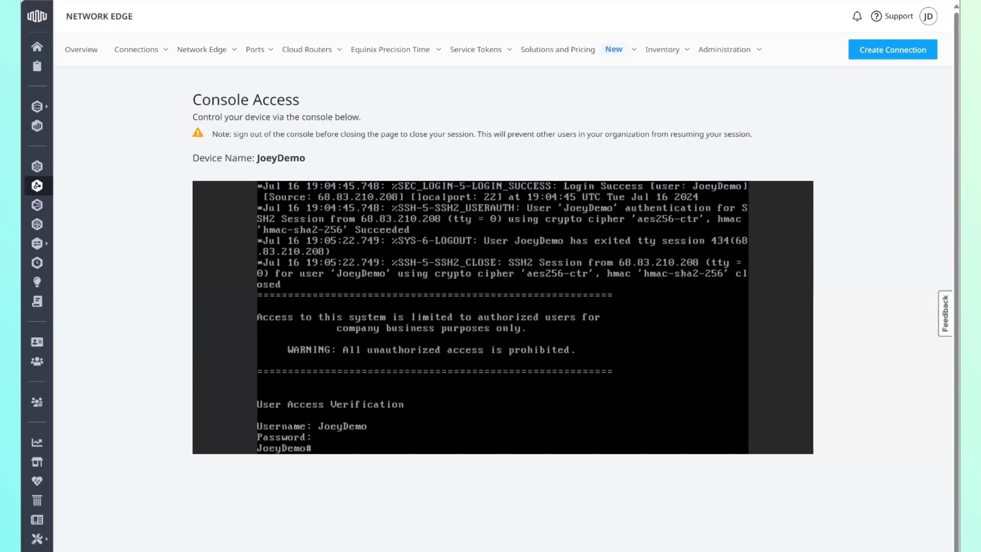